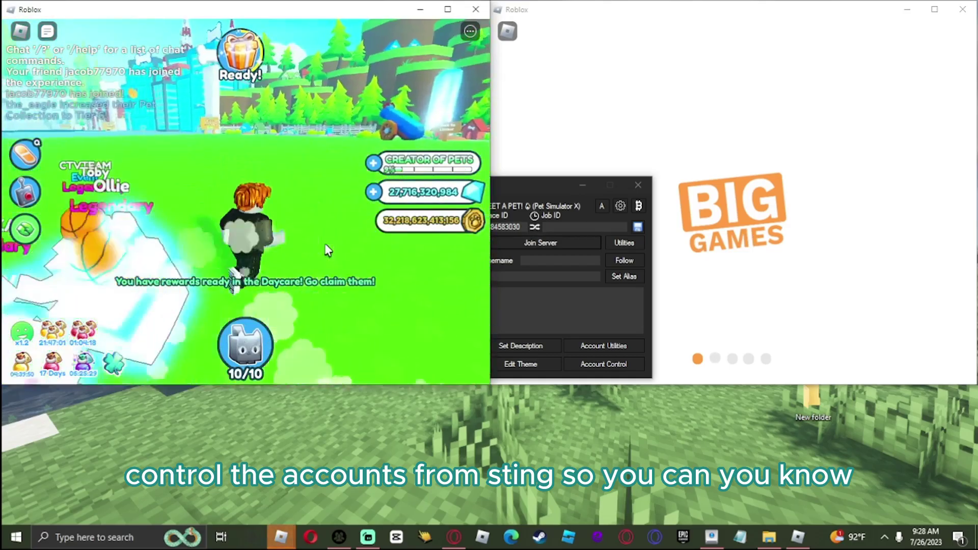
Redeem the ready red basket gift in the Free Gifts rewards of Pet Simulator X, and close the rewards window
left_click(248, 61)
left_click(249, 61)
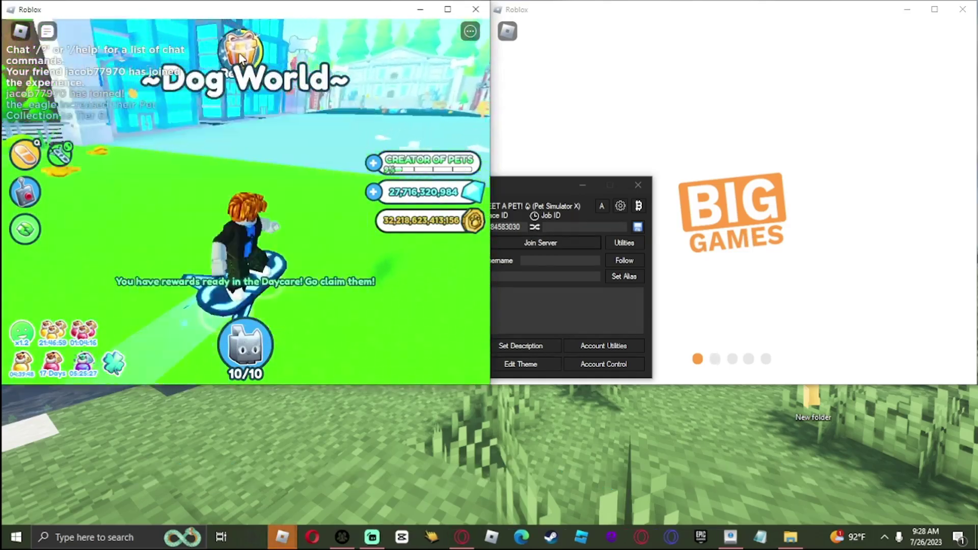
left_click(248, 62)
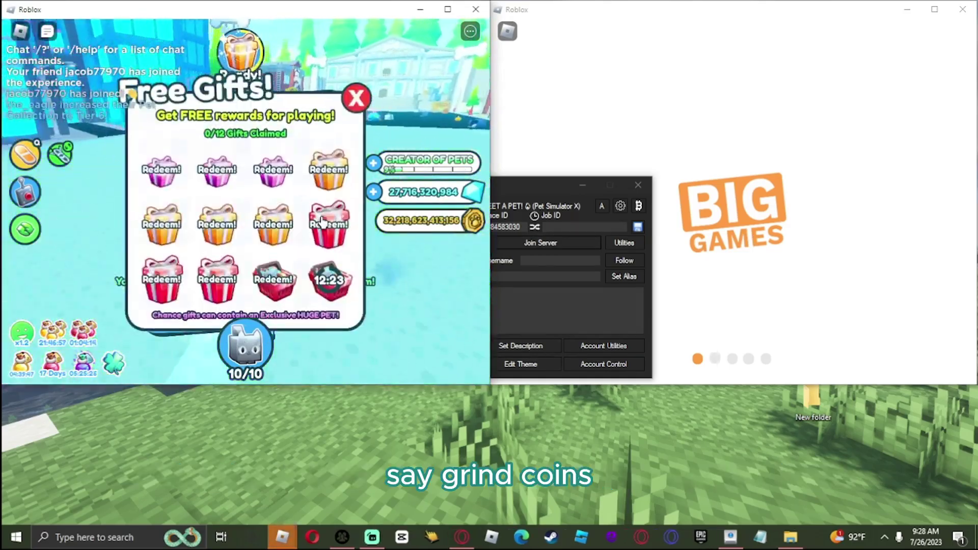
left_click(273, 279)
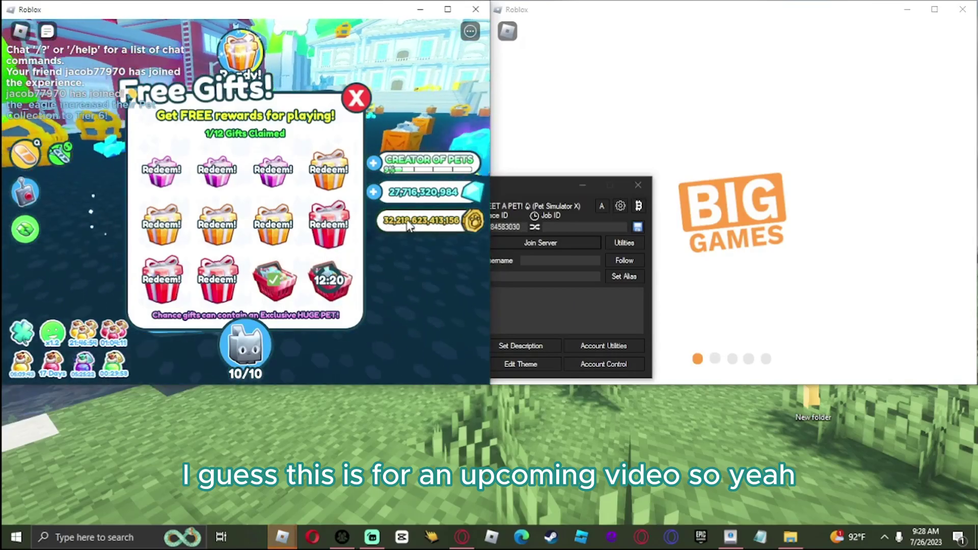
left_click(358, 101)
Move the character forward through Dog World
key("w")
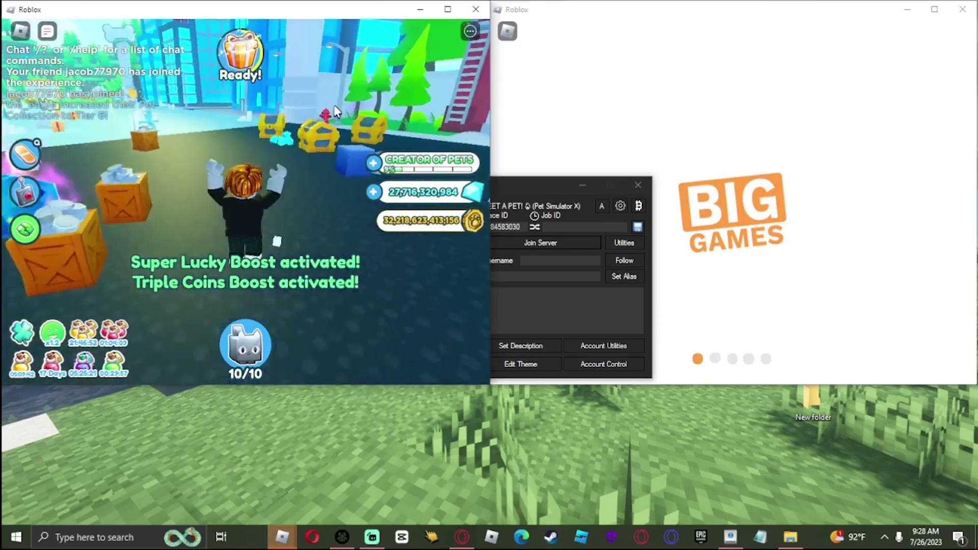
key("w")
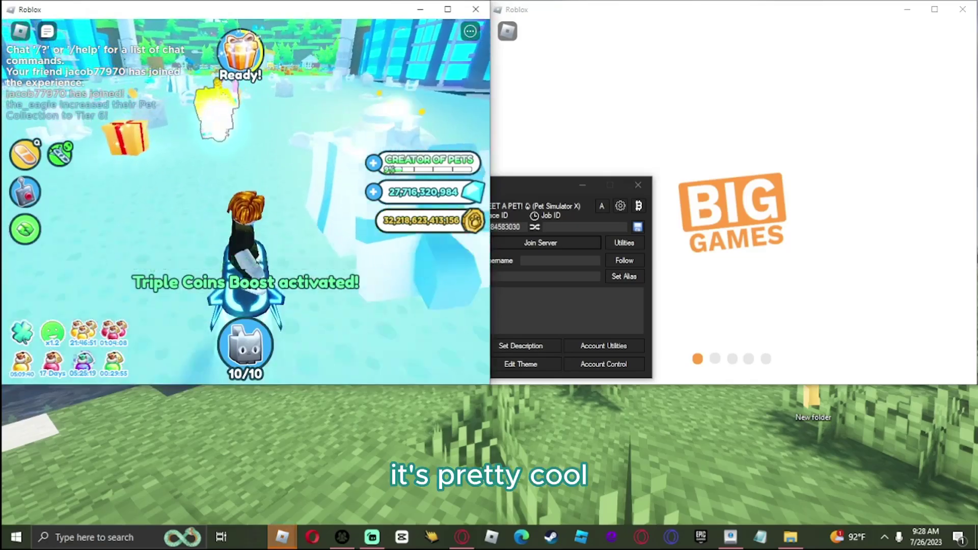
key("w")
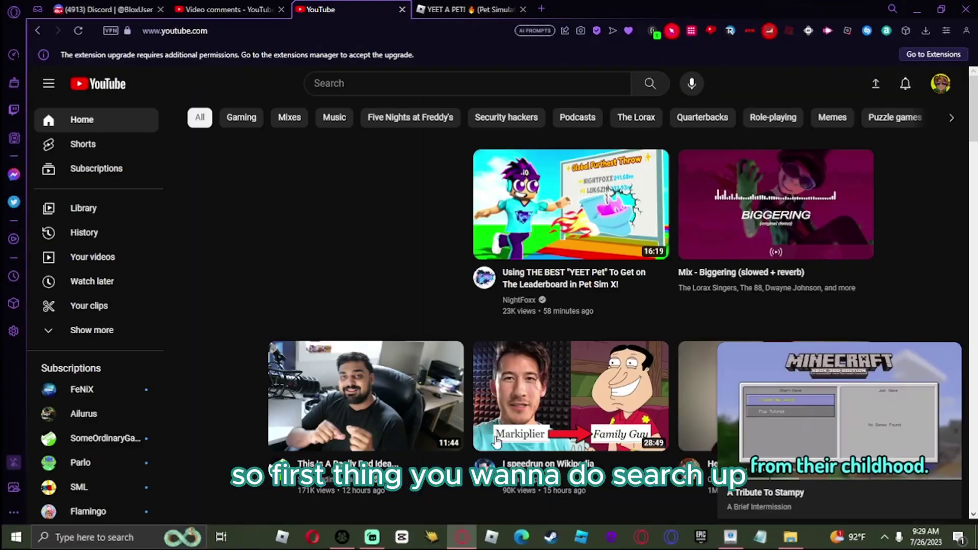
Switch to the Opera browser and search the web for "roblox account manger" in a new tab
left_click(542, 9)
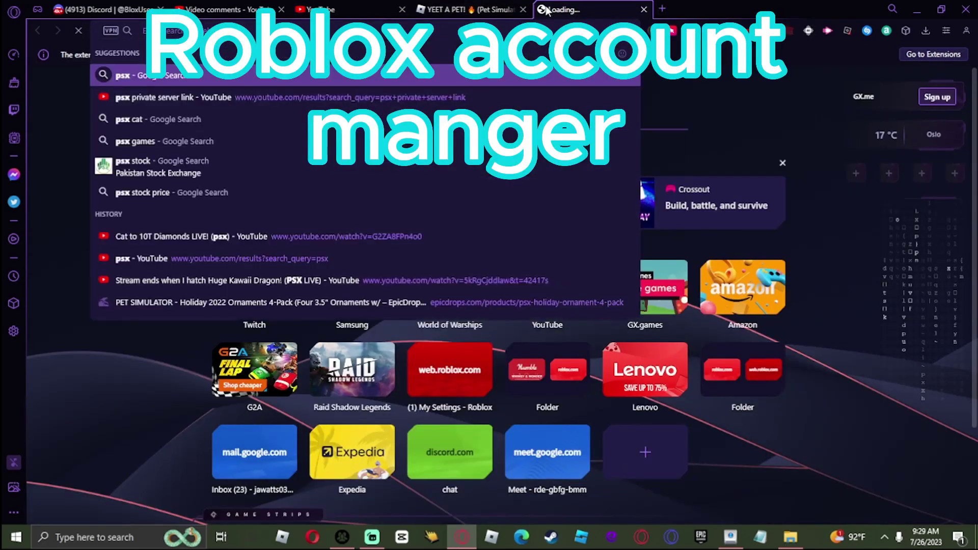
type("roblox")
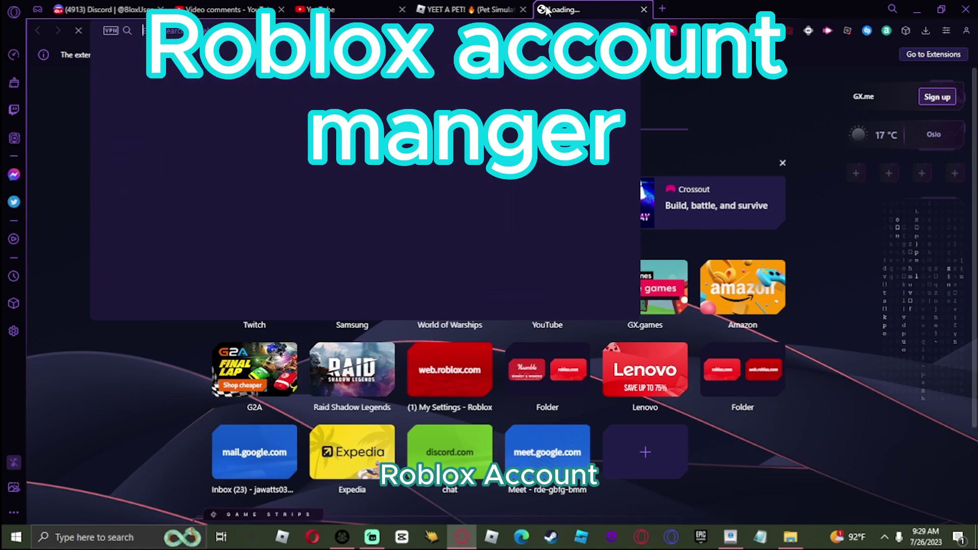
type(" account manger")
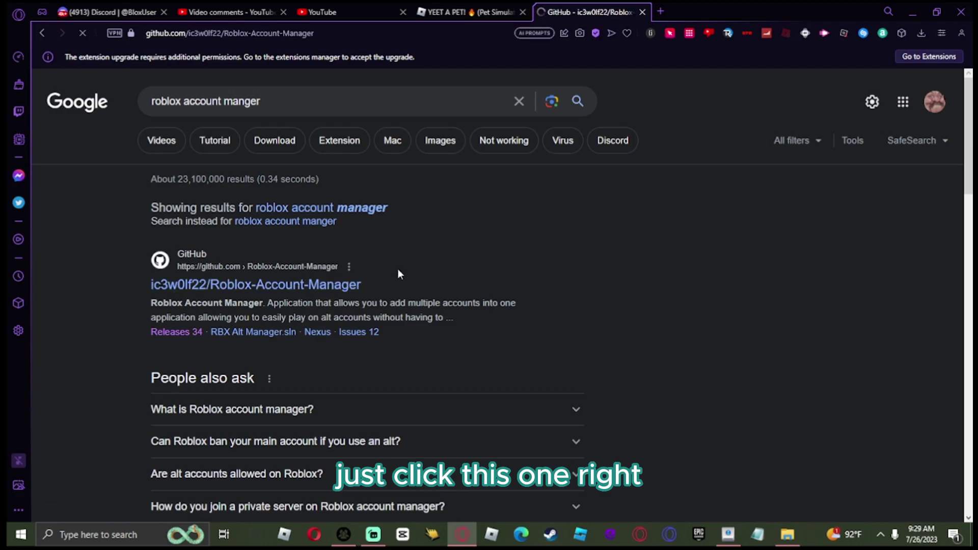
Go to the Releases page of the Roblox-Account-Manager GitHub repository from the Download section of its README
scroll(398, 269, "down", 15)
scroll(384, 362, "up", 10)
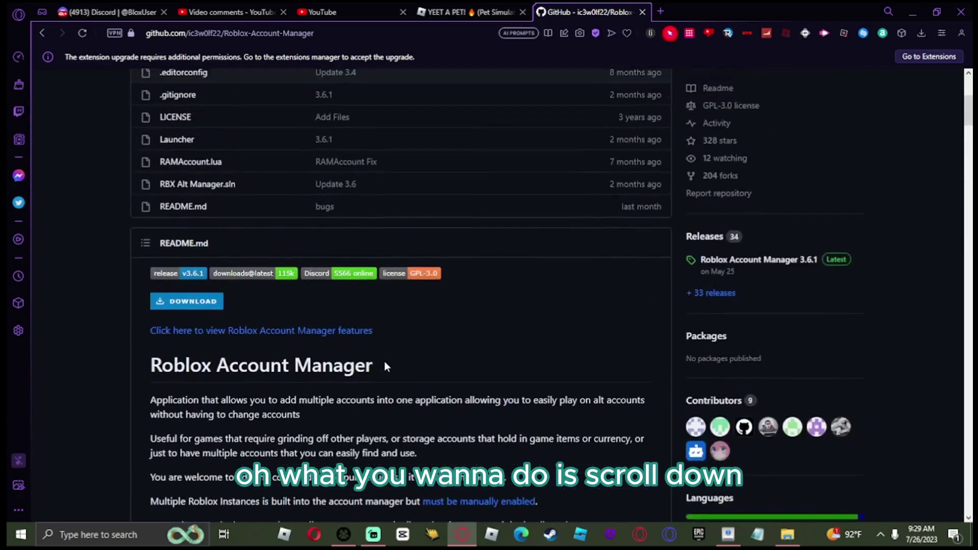
scroll(384, 362, "down", 10)
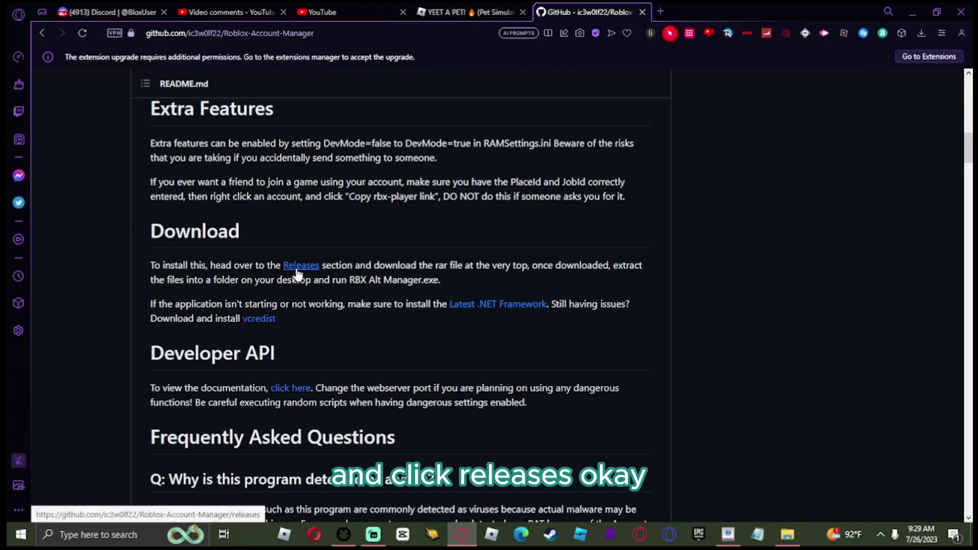
left_click(299, 266)
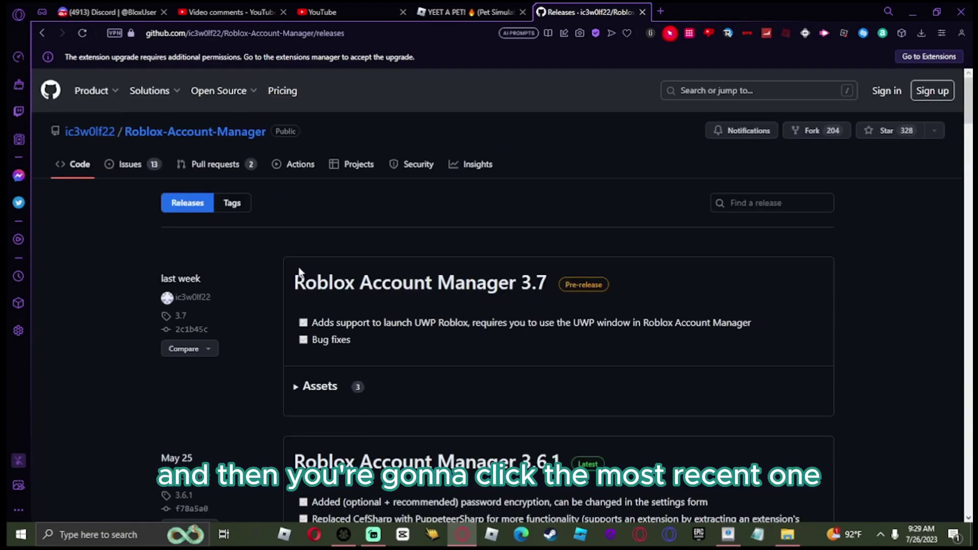
Open the Roblox Account Manager 3.6.1 release and download Roblox.Account.Manager.3.6.1.zip from its assets
scroll(300, 277, "down", 2)
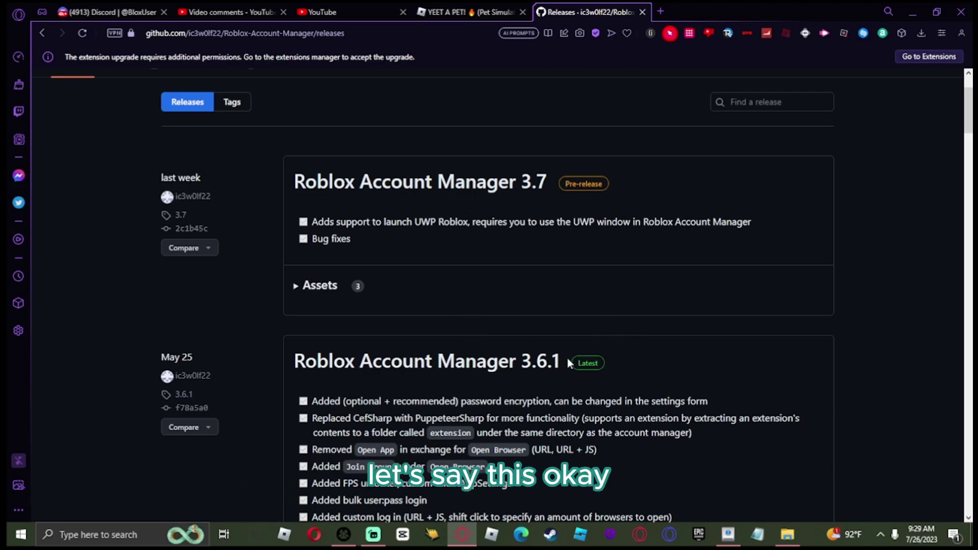
double_click(587, 363)
left_click(459, 375)
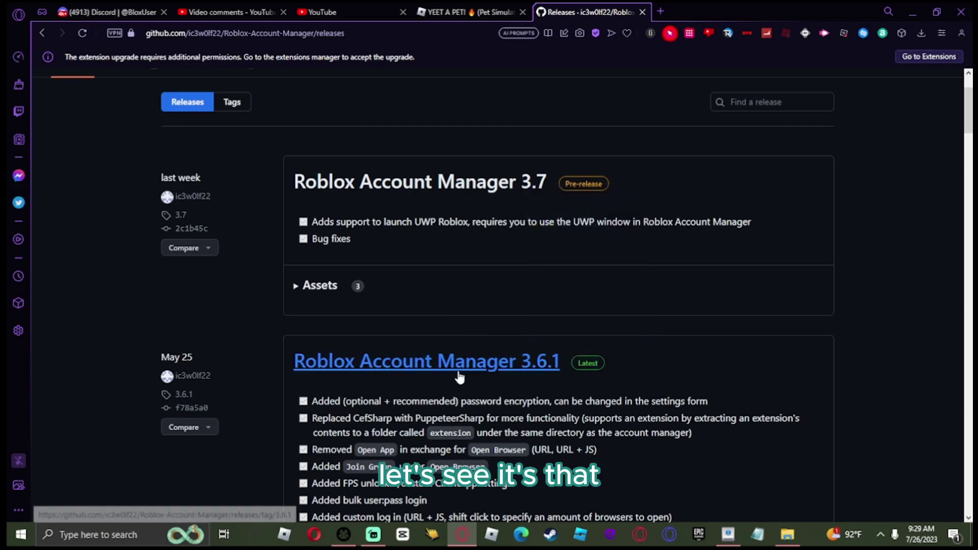
scroll(201, 356, "down", 15)
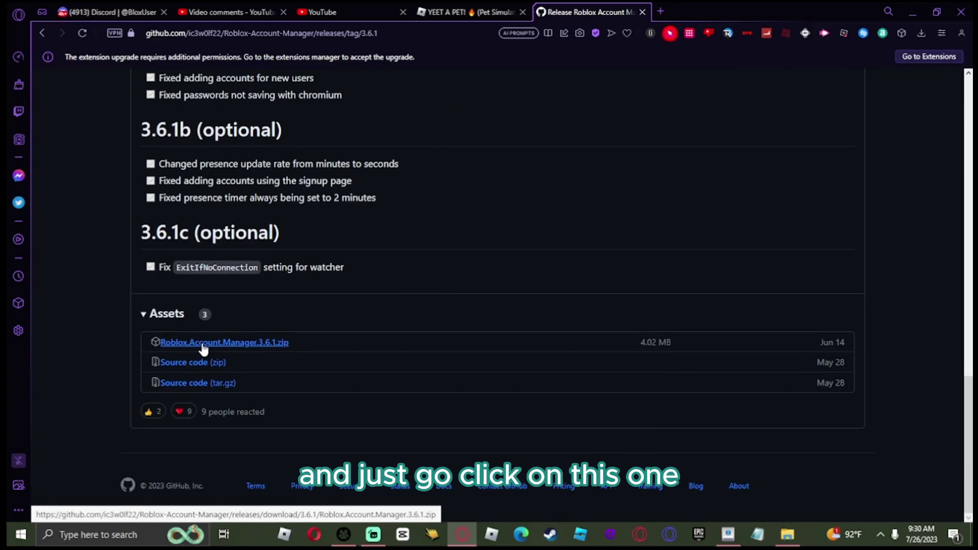
left_click(239, 347)
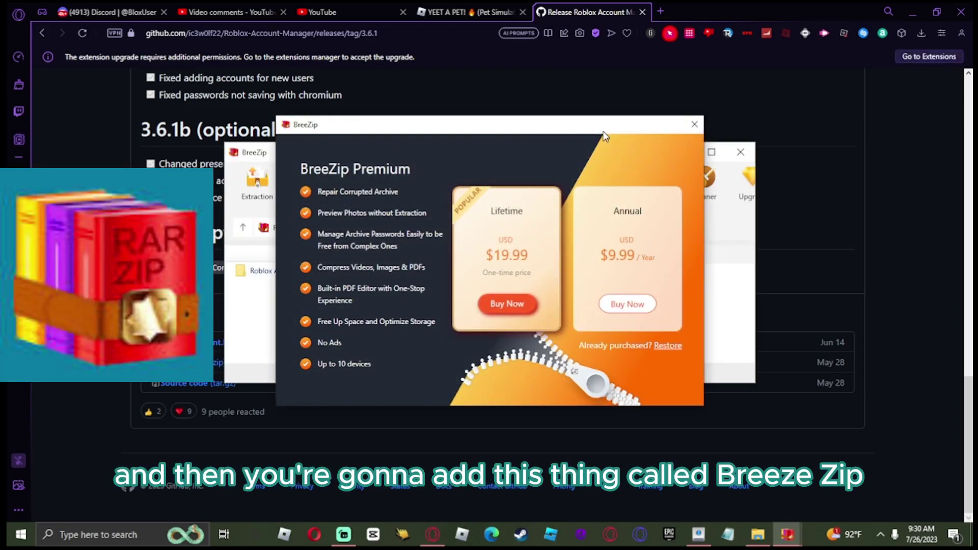
Dismiss the BreeZip Premium offer, extract the downloaded archive into the Downloads folder and open the extracted folder
left_click(694, 125)
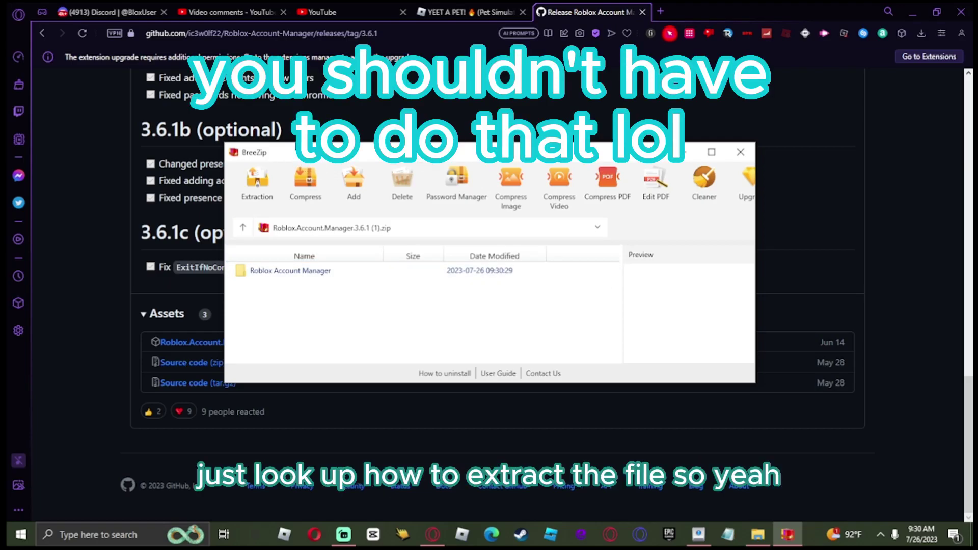
left_click(318, 275)
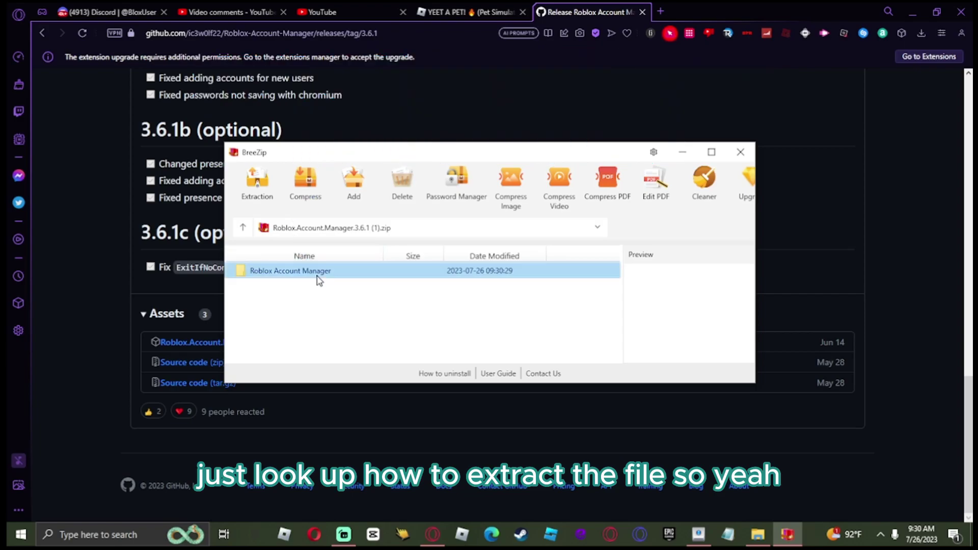
left_click(257, 181)
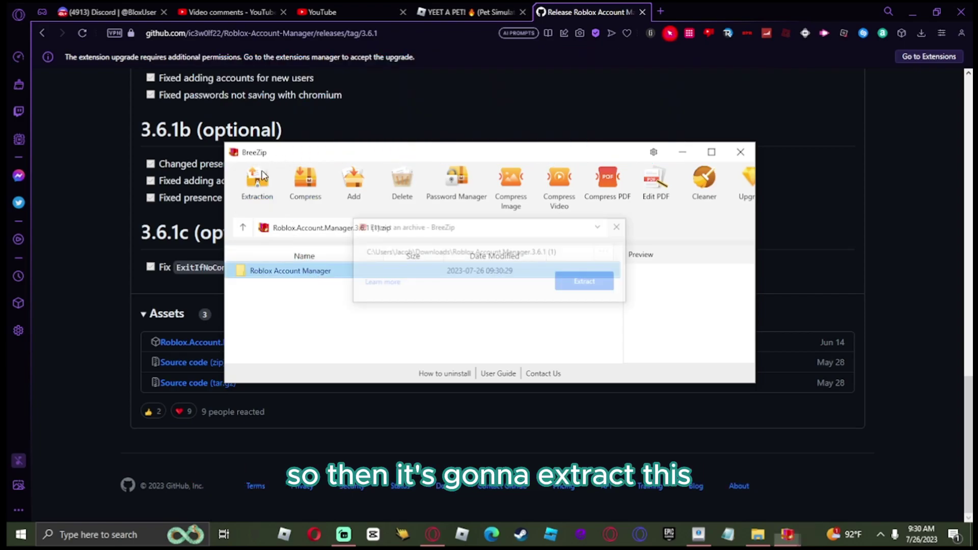
left_click(571, 290)
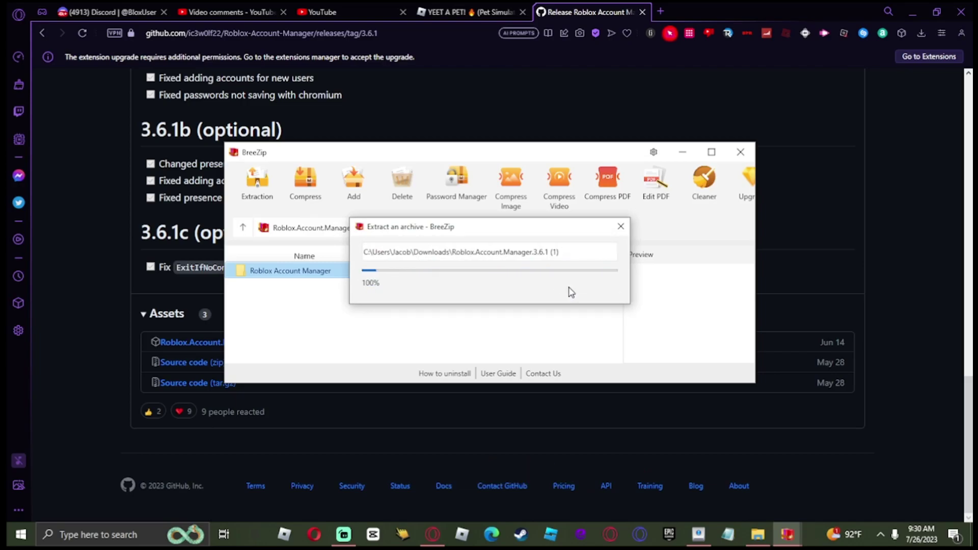
left_click(438, 284)
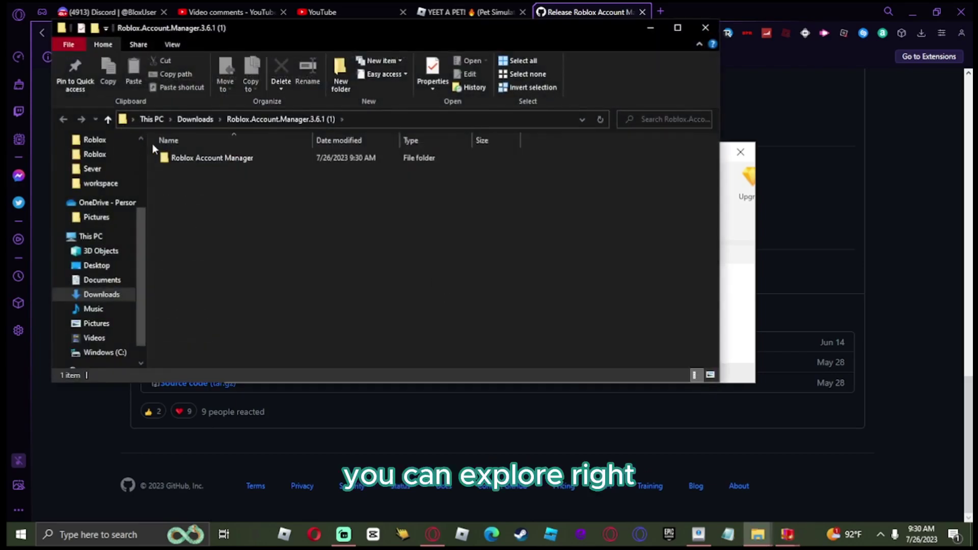
Launch the Roblox Account Manager application from the extracted Roblox Account Manager folder
double_click(197, 158)
left_click(197, 159)
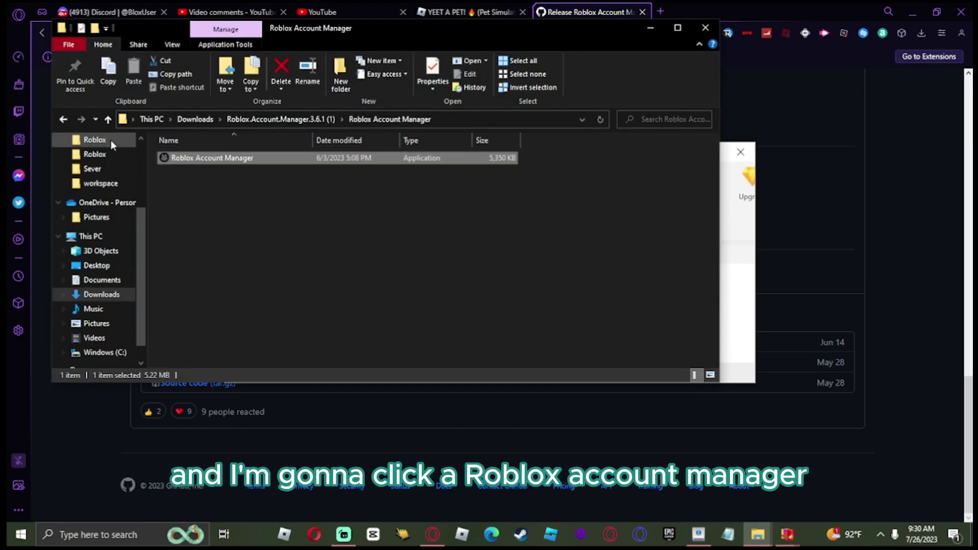
double_click(357, 160)
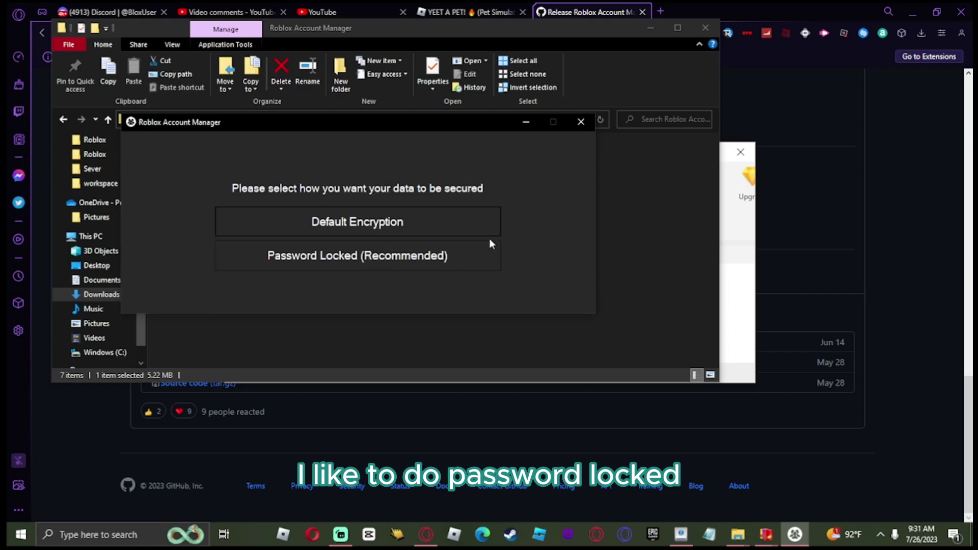
Secure the account data with the Password Locked (Recommended) method, entering and confirming the encryption password
mouse_move(378, 262)
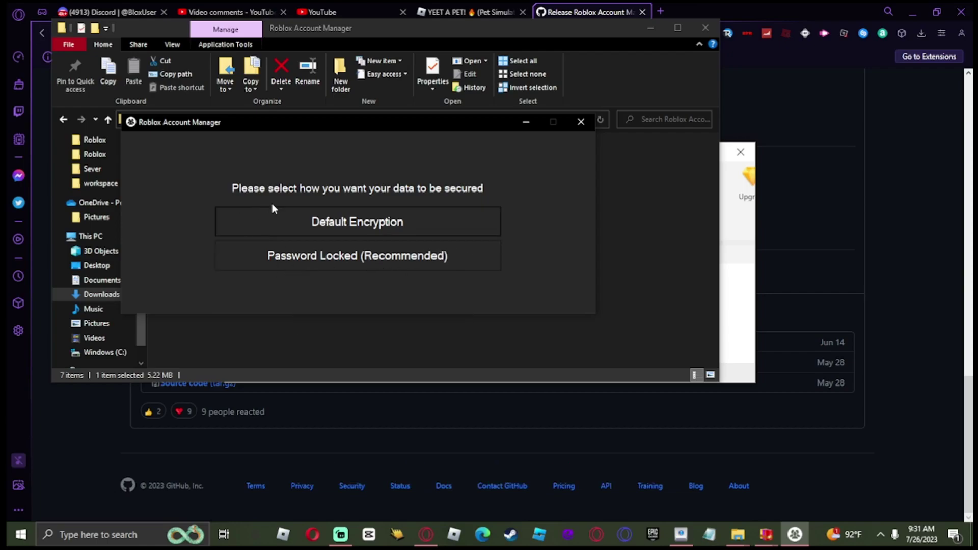
mouse_move(322, 226)
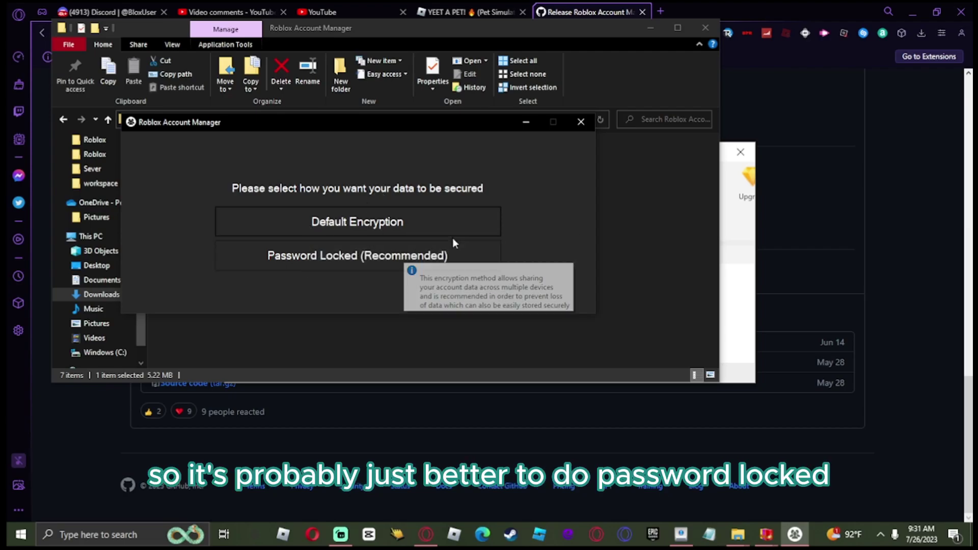
left_click(415, 252)
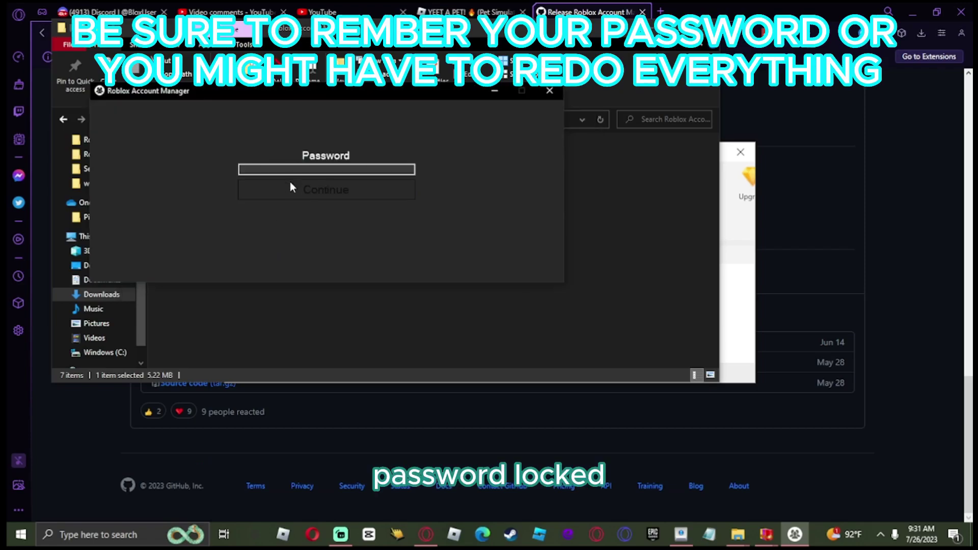
type("*")
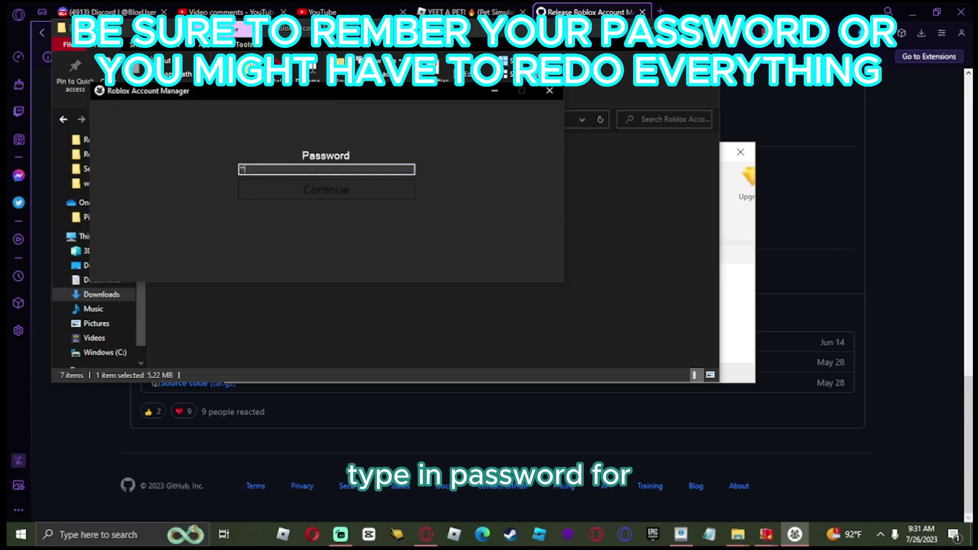
type("*******")
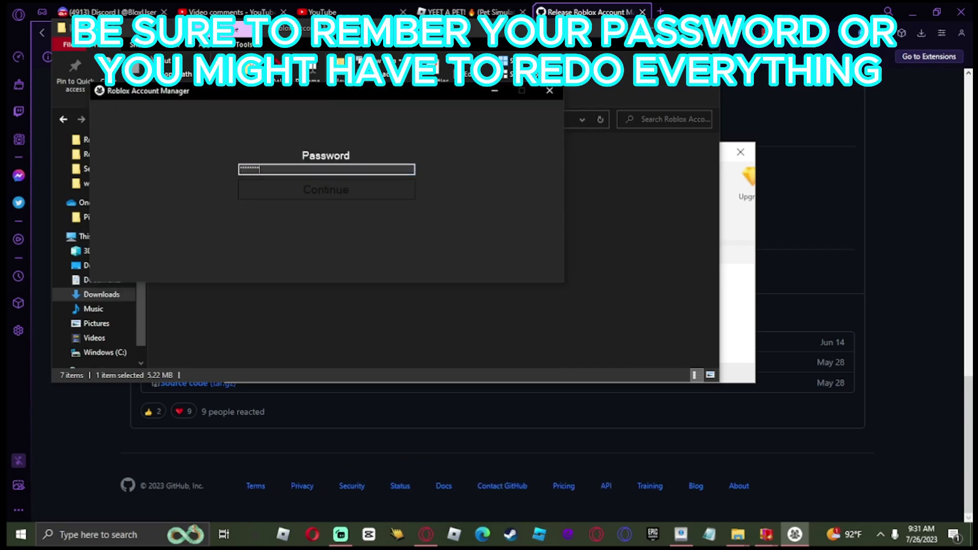
type("*")
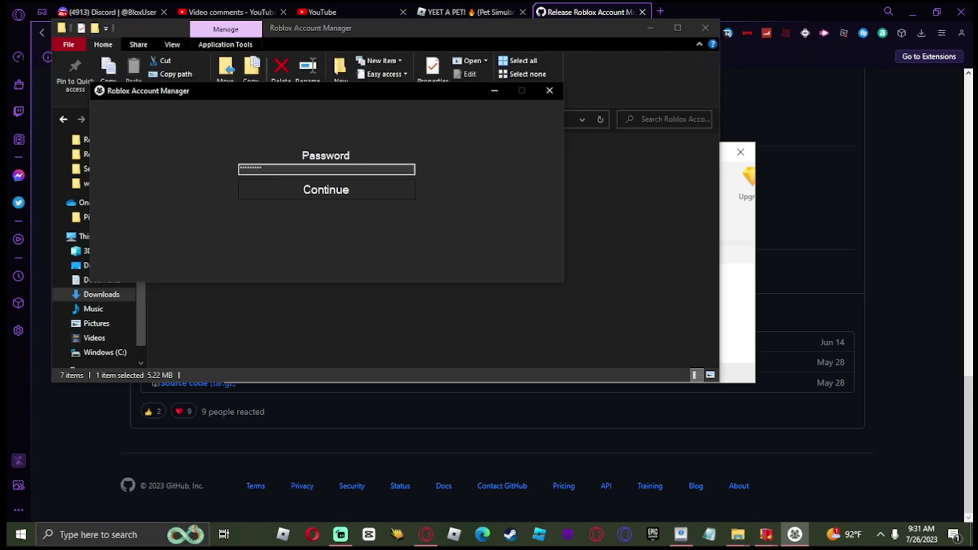
left_click(351, 187)
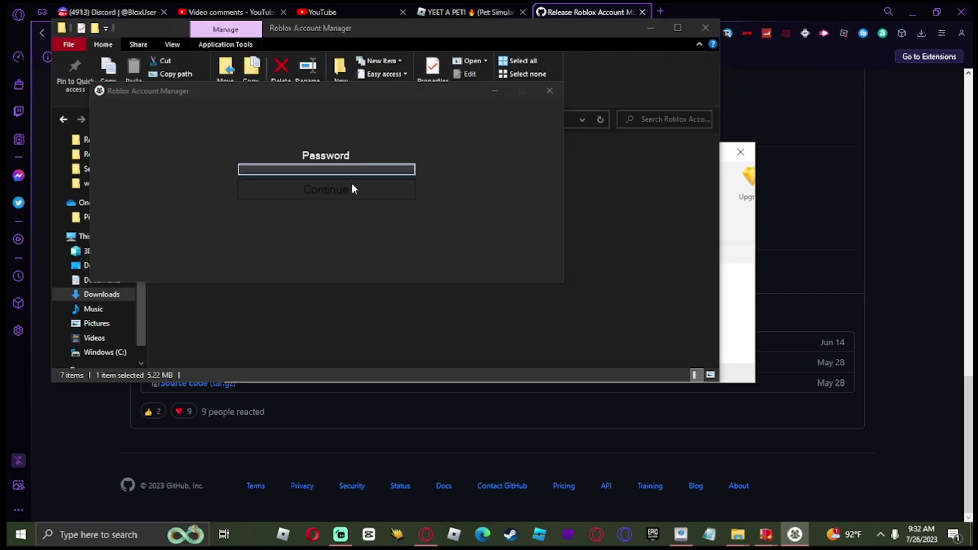
left_click(536, 312)
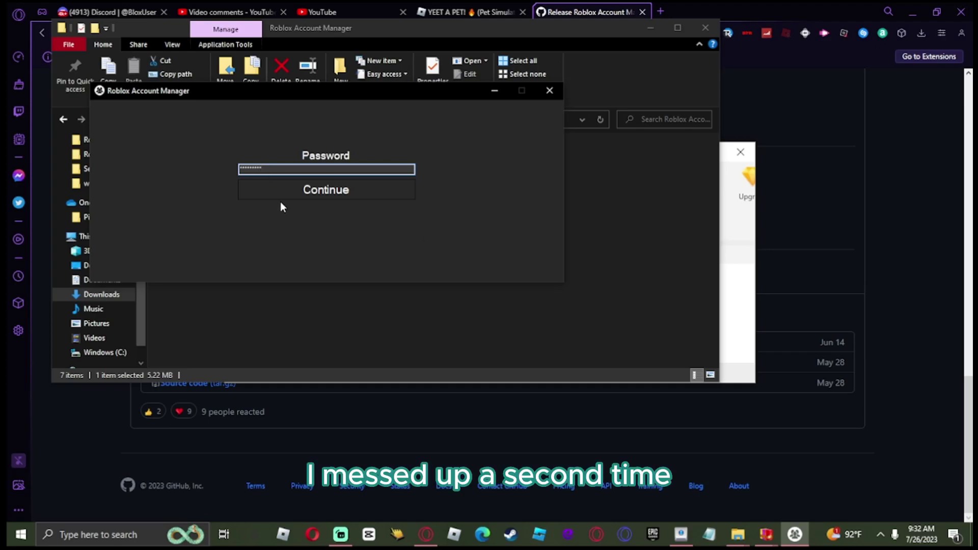
left_click(279, 193)
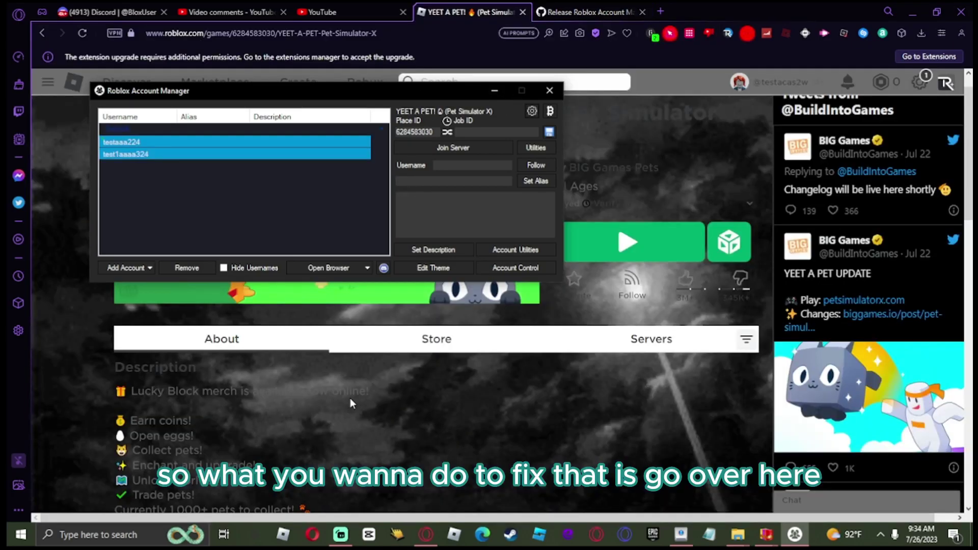
Enable Multi Roblox in the account manager's general settings, dismiss the warning and close the running Roblox game window
left_click(531, 112)
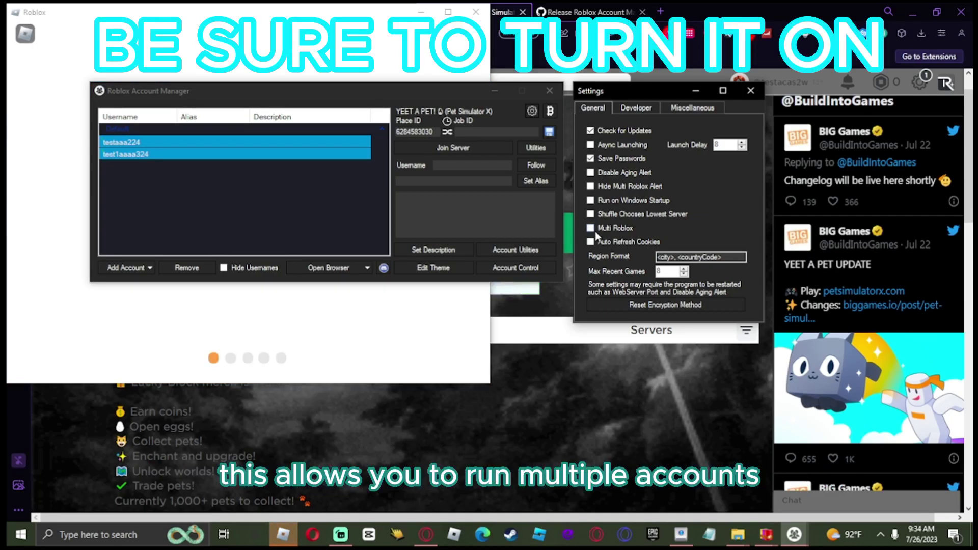
left_click(596, 234)
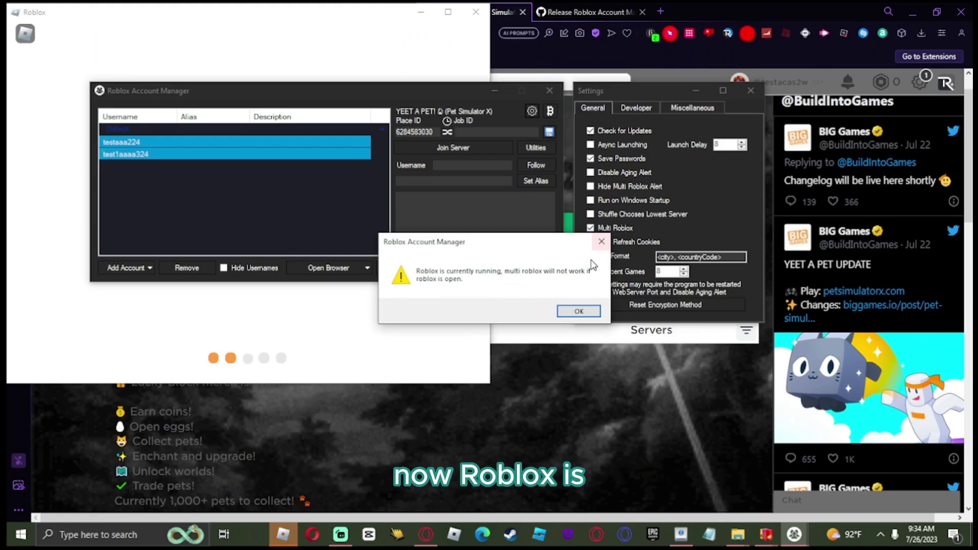
left_click(579, 311)
left_click(476, 12)
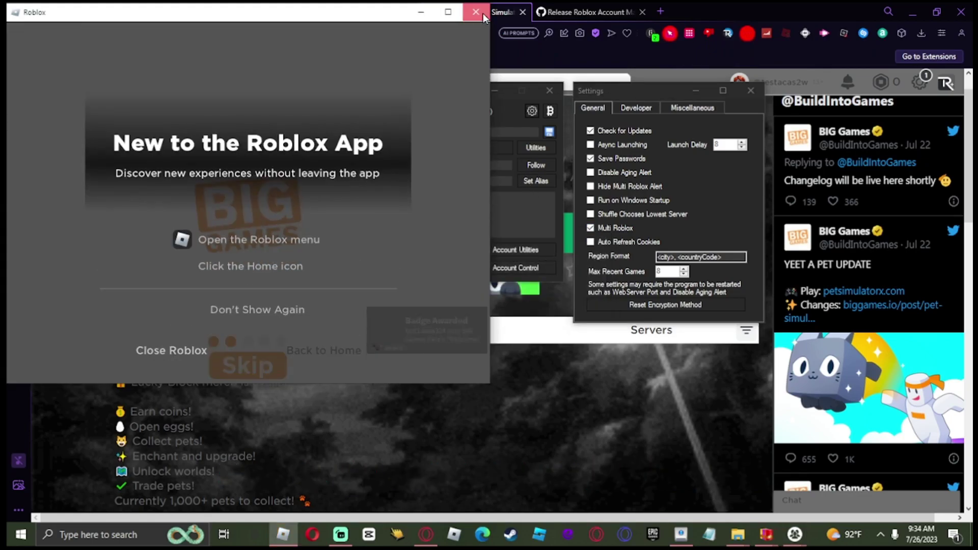
Close the running Roblox game and join the Pet Simulator X server with both selected accounts
left_click(183, 348)
left_click(591, 228)
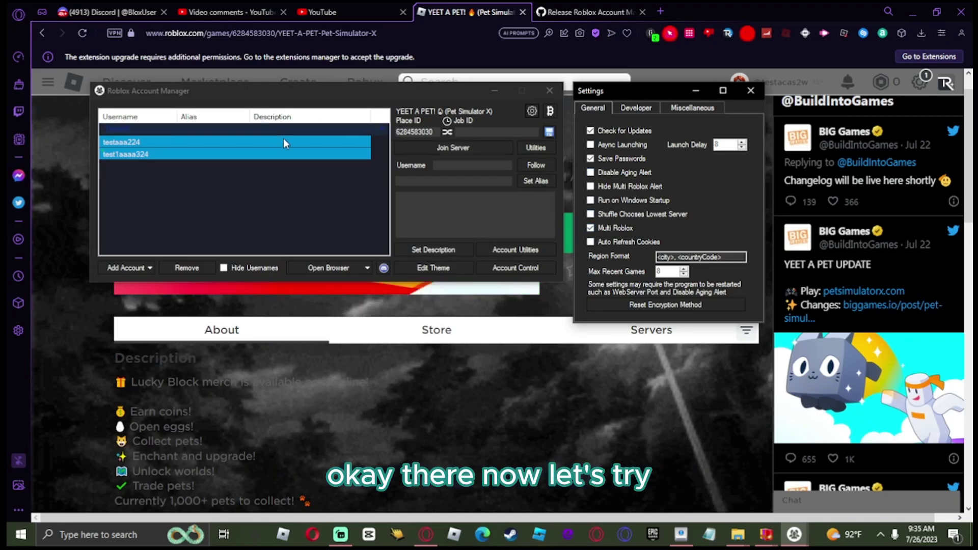
left_click(432, 147)
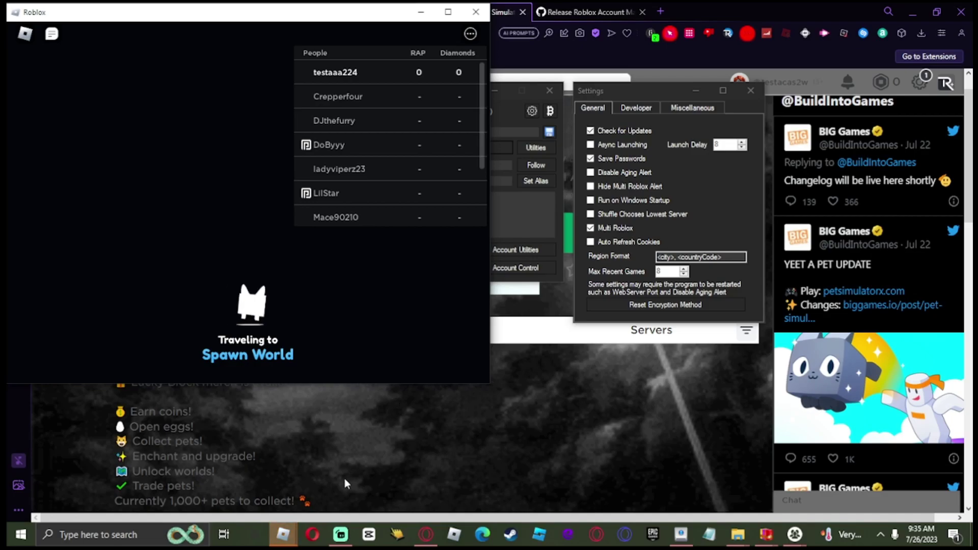
Bring up the second Roblox game window and place the two game windows side by side
mouse_move(284, 534)
left_click(293, 504)
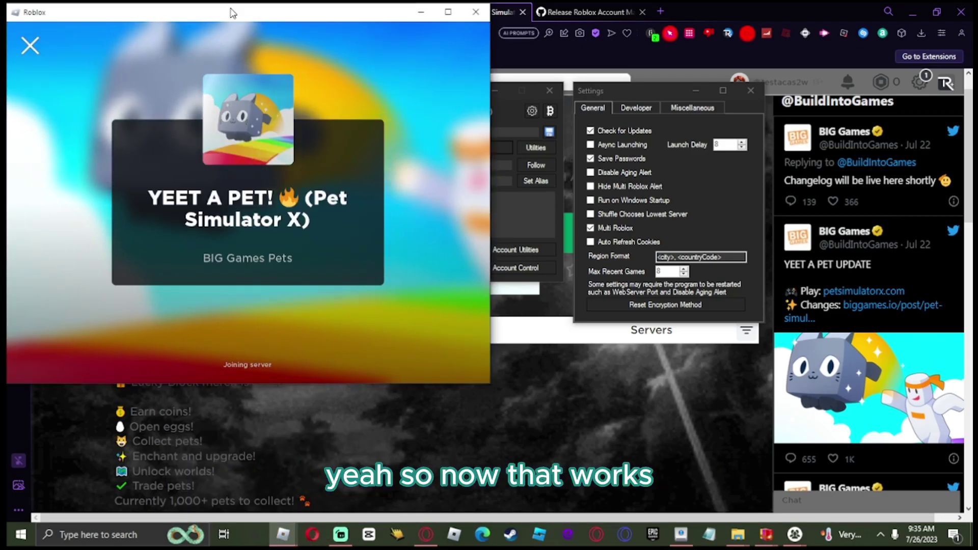
left_click_drag(235, 11, 721, 14)
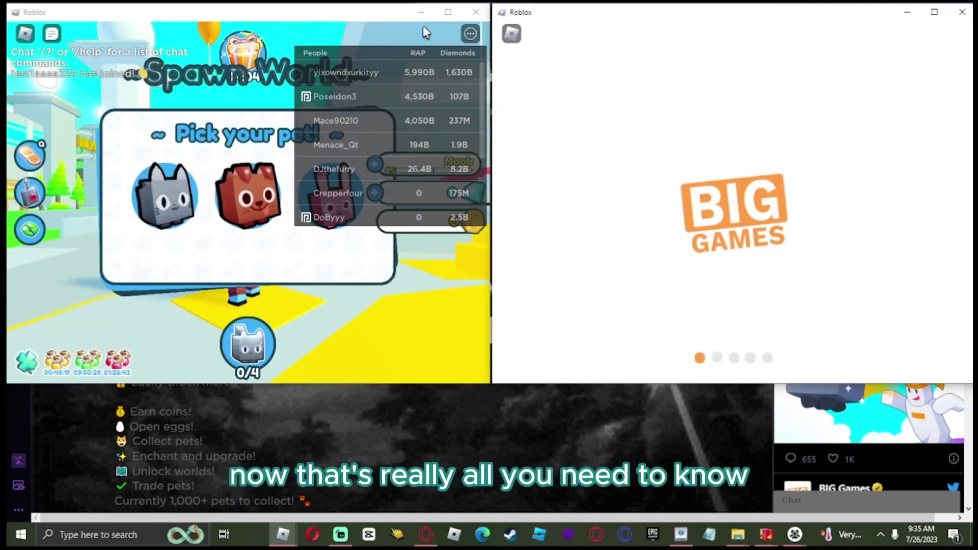
Close both running Roblox games and show the Miscellaneous settings of the account manager
left_click(467, 14)
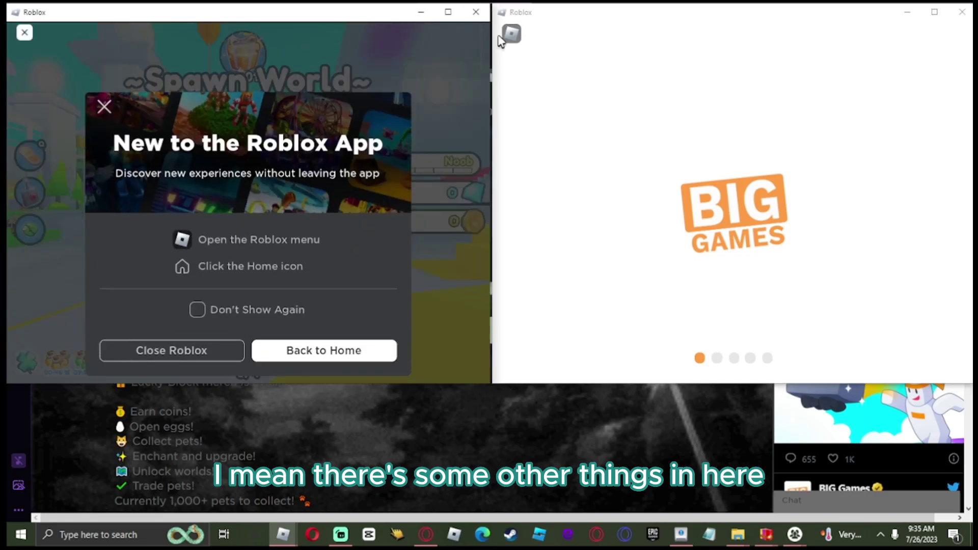
left_click(171, 349)
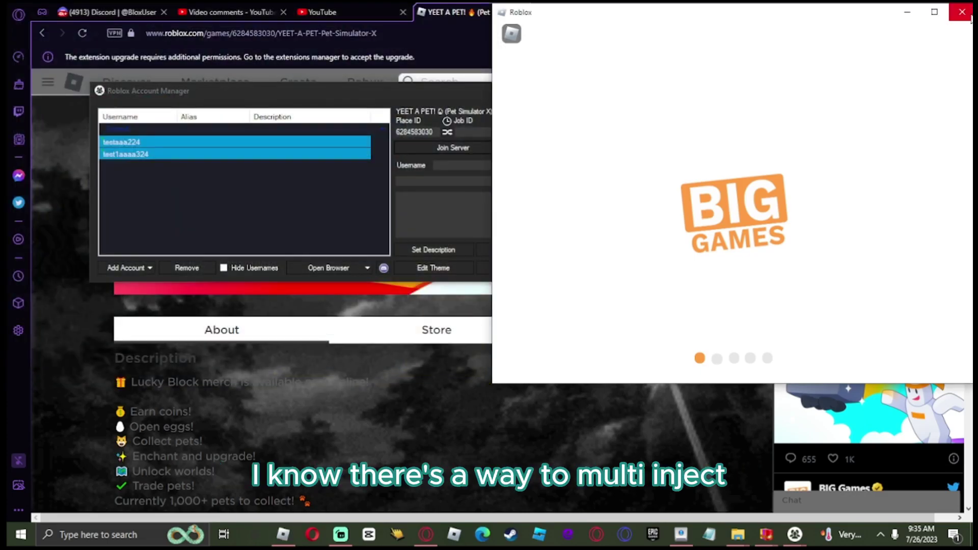
left_click(962, 12)
left_click(658, 347)
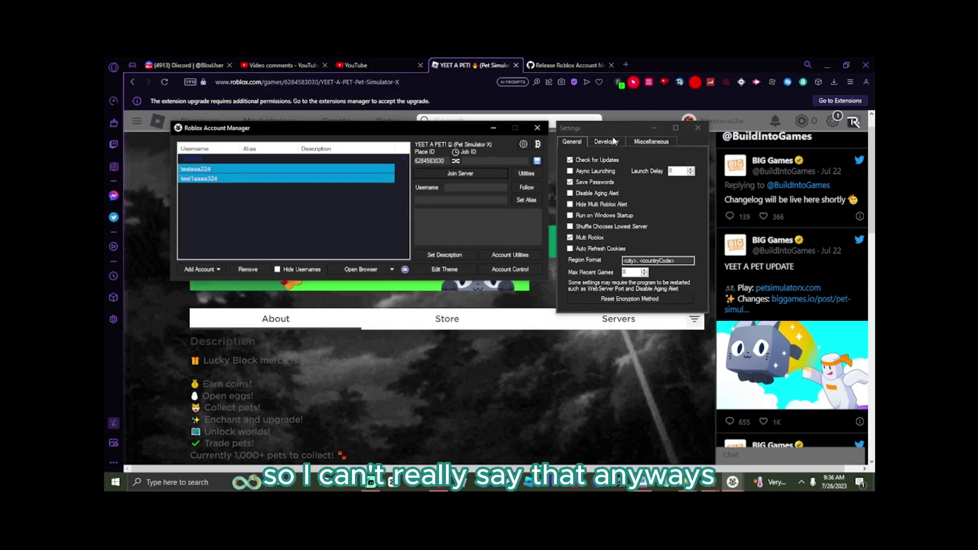
left_click(618, 128)
left_click(651, 142)
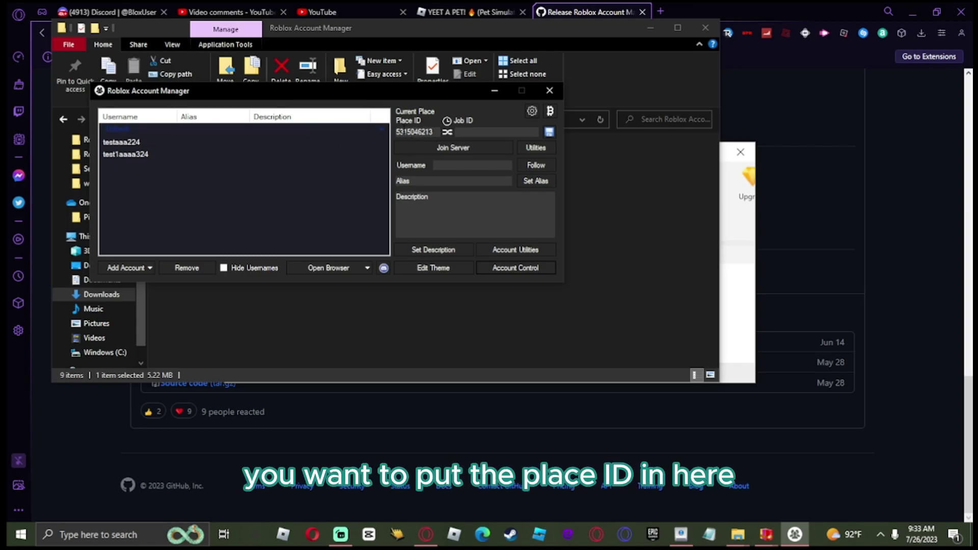
left_click(585, 10)
left_click(466, 12)
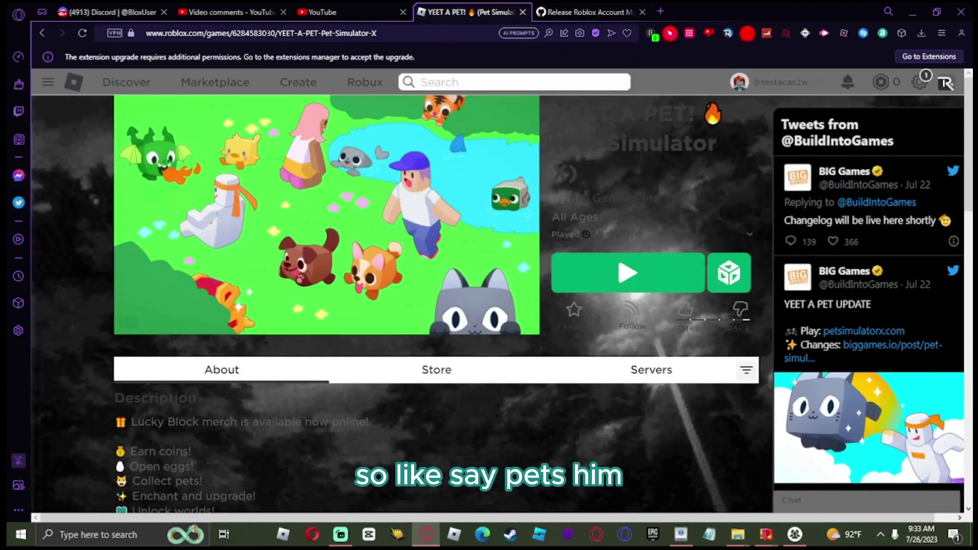
left_click(254, 33)
double_click(255, 34)
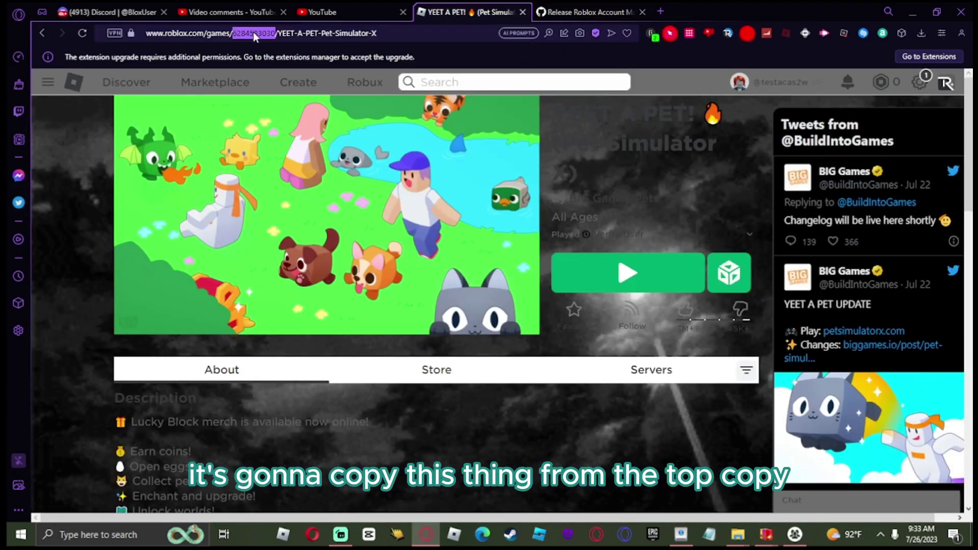
scroll(331, 153, "down", 1)
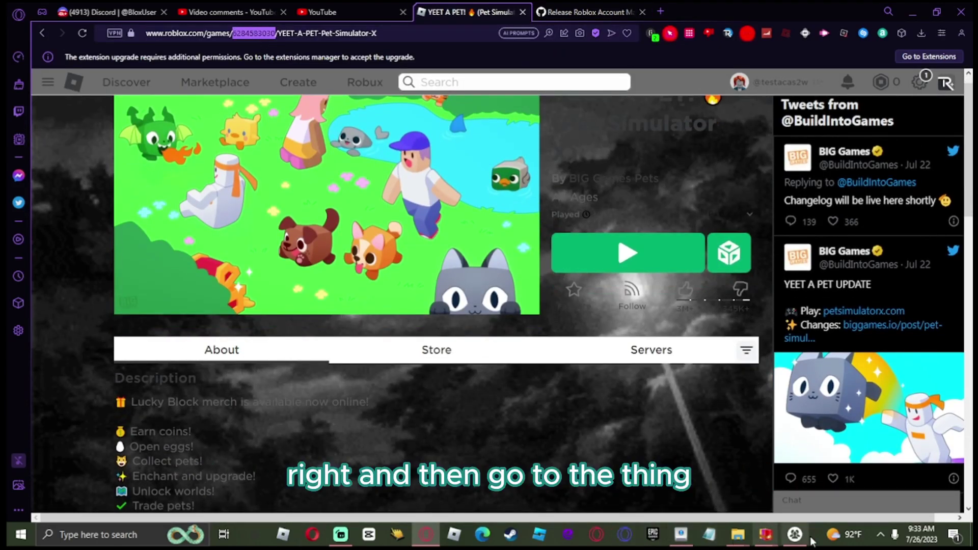
left_click(795, 535)
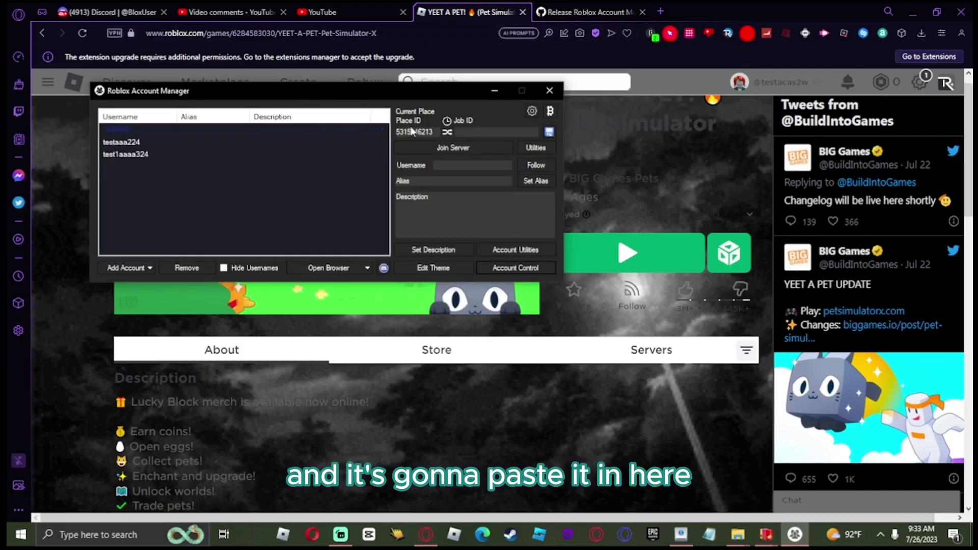
double_click(414, 132)
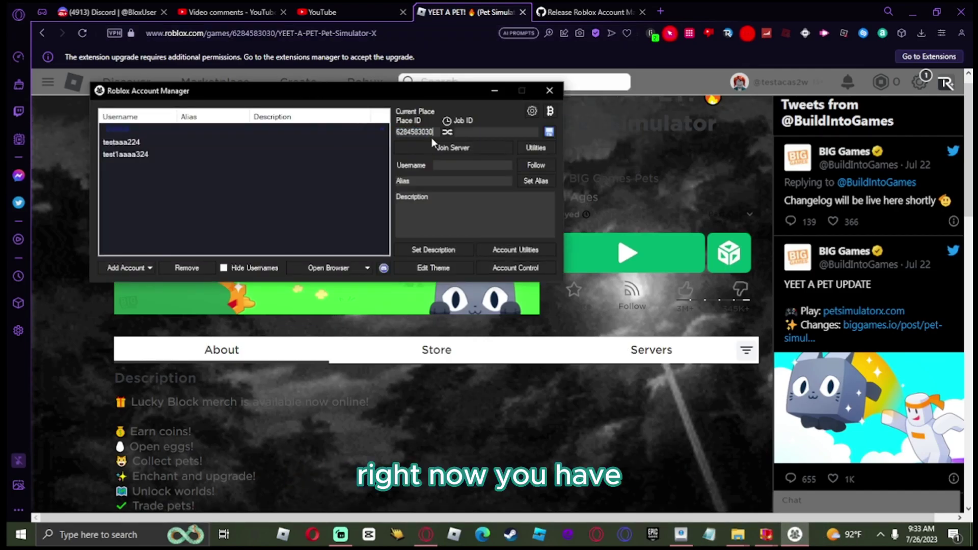
left_click(120, 131)
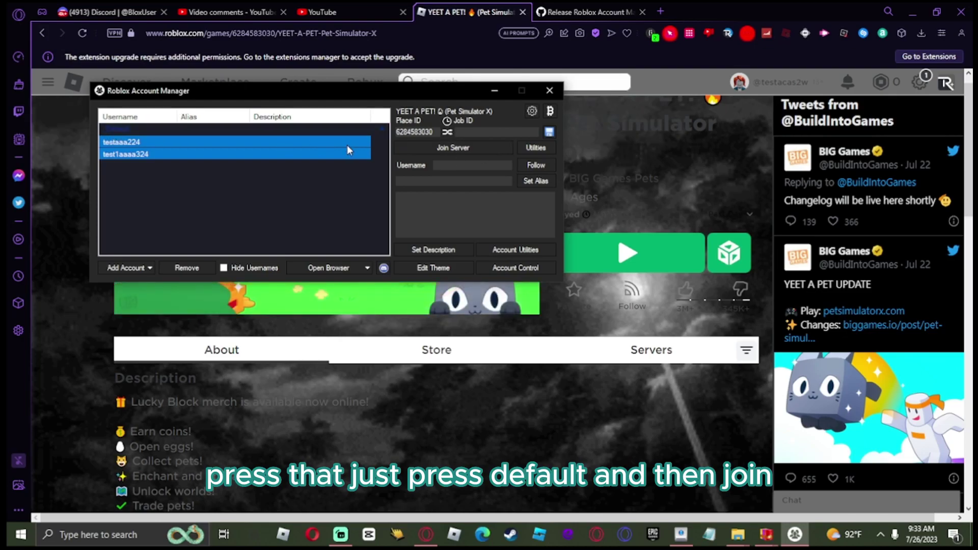
left_click(454, 147)
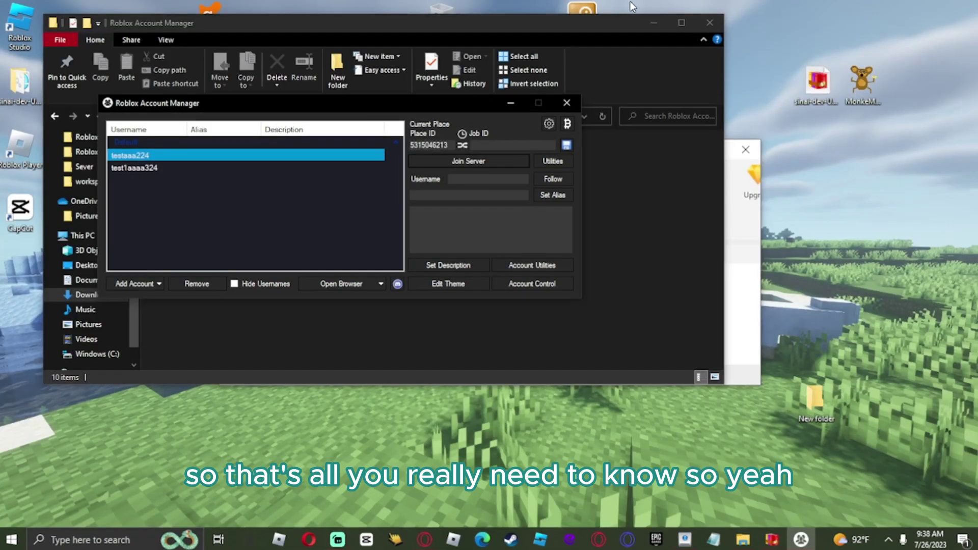
Minimise the File Explorer window, view the Roblox login page used for adding an account and close it without logging in
left_click(655, 23)
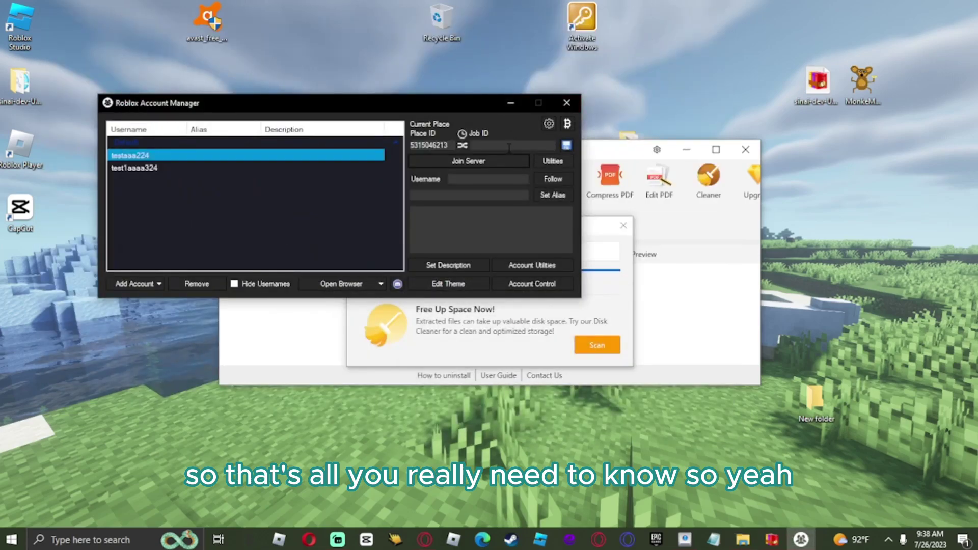
left_click(203, 168)
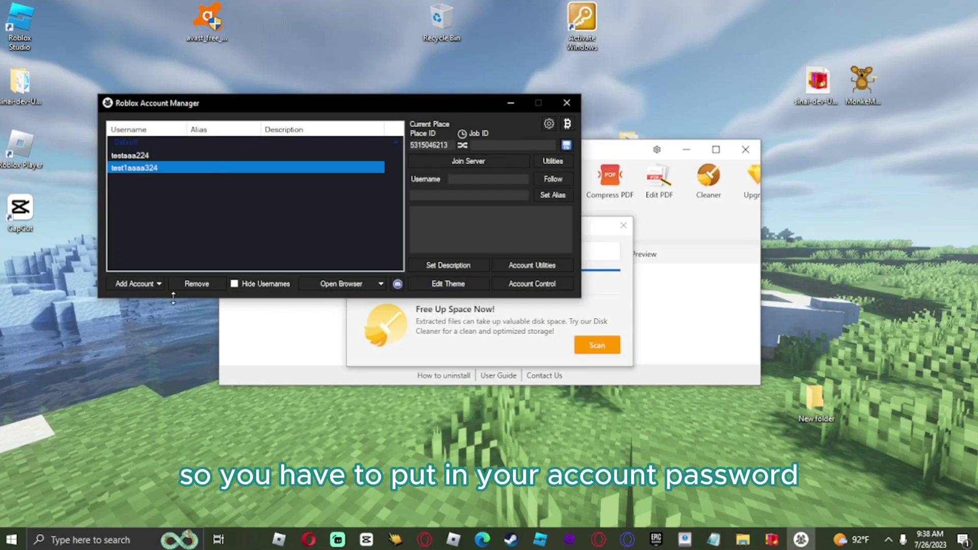
left_click(153, 284)
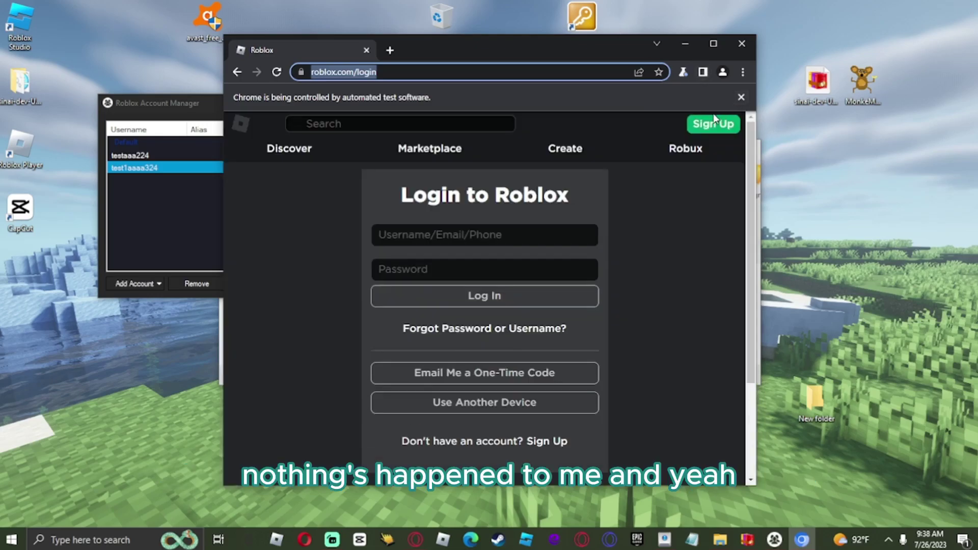
left_click(735, 43)
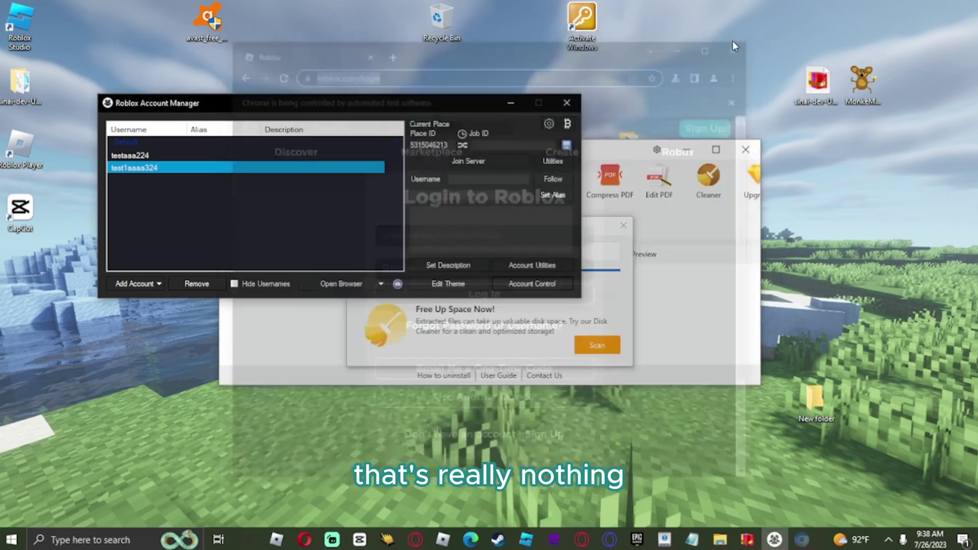
Move the account manager window lower on the desktop, dismiss the BreeZip disk cleaner offer and minimise BreeZip
left_click_drag(487, 106, 553, 151)
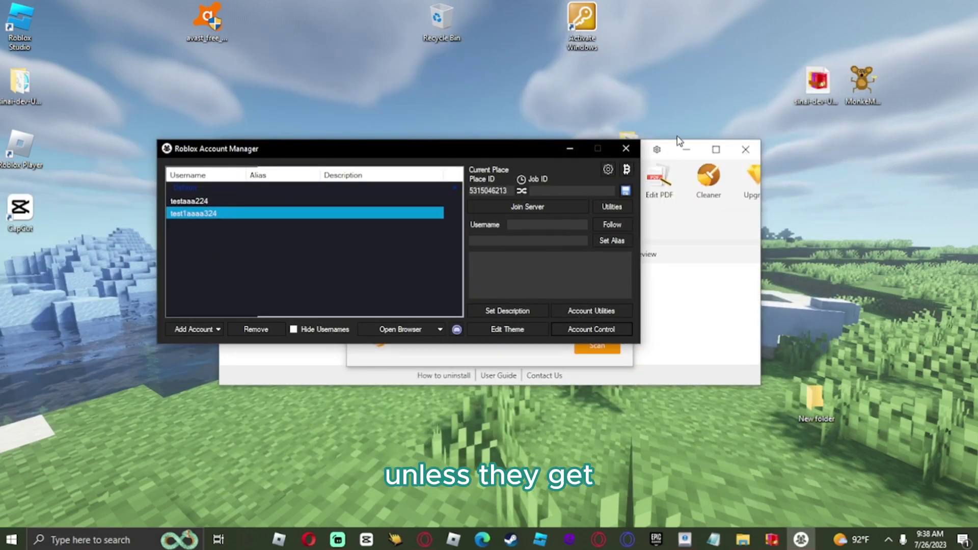
left_click(703, 234)
left_click(624, 225)
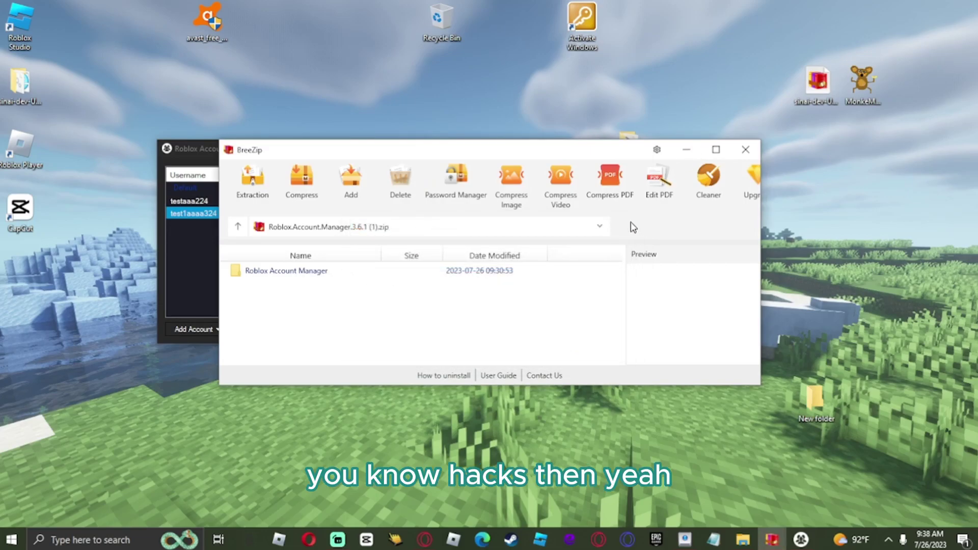
left_click(687, 149)
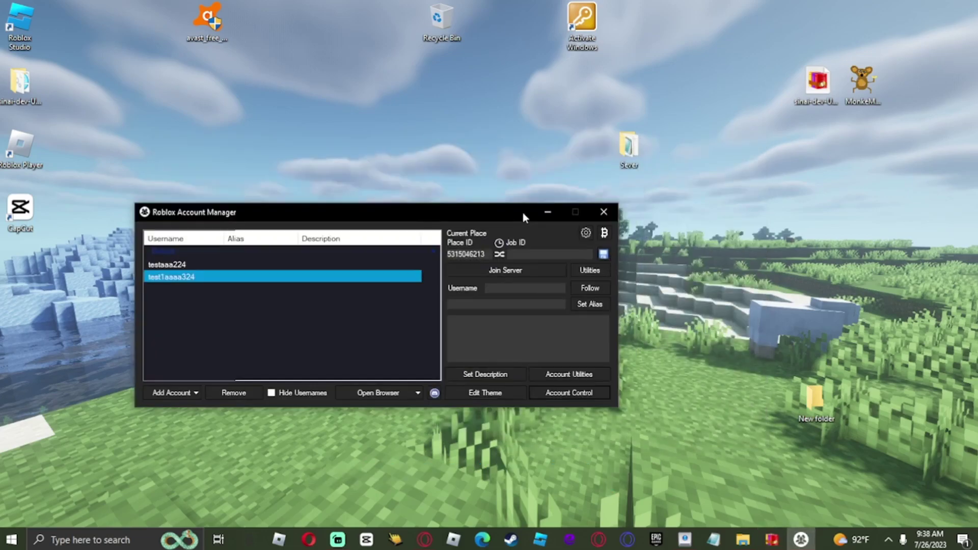